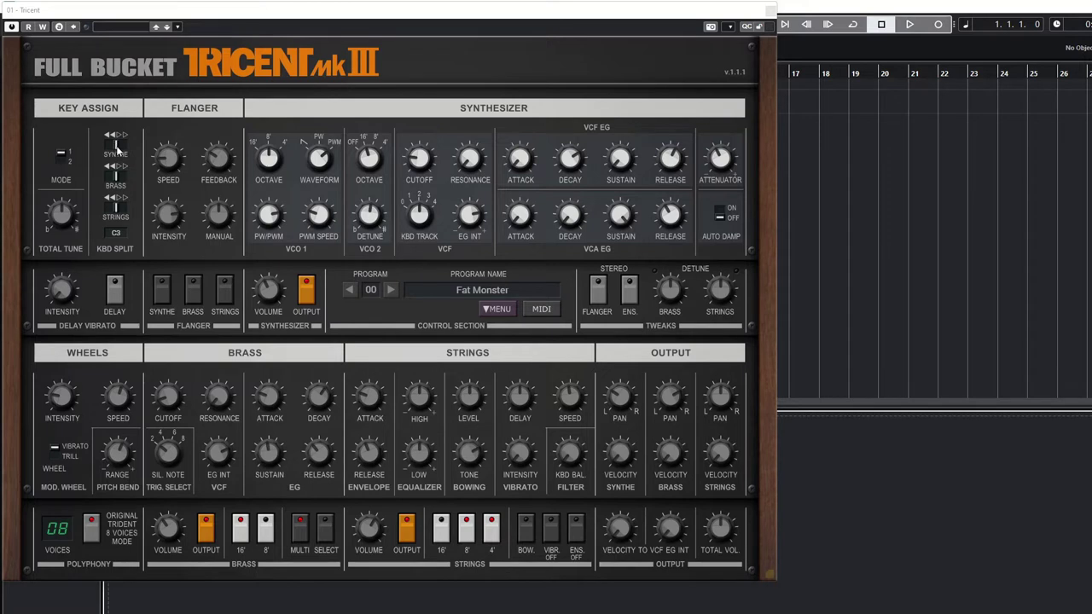
# Focus the plugin window and flip the Synthe KBD SPLIT switch in Key Assign
pyautogui.click(111, 178)
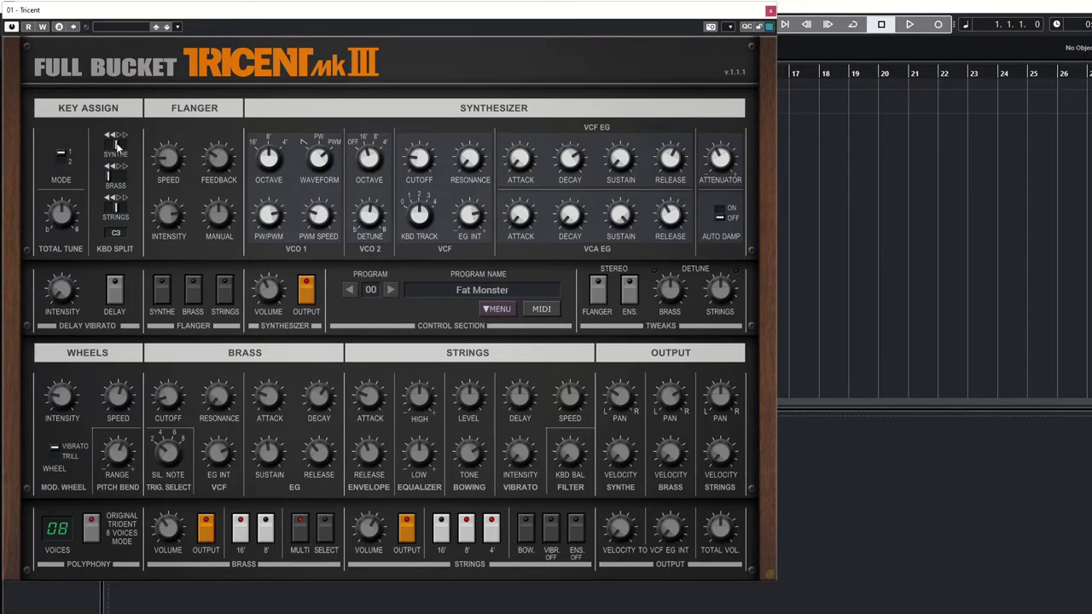
pyautogui.click(128, 150)
# Adjust the VCO 1 waveform, toggle the synthesizer output, and change the VCO 2 and VCO 1 octaves
pyautogui.moveTo(317, 153); pyautogui.dragTo(317, 150)
pyautogui.click(308, 299)
pyautogui.moveTo(370, 162); pyautogui.dragTo(369, 152)
pyautogui.moveTo(280, 162); pyautogui.dragTo(280, 156)
# Toggle the synthesizer output, set brass triggering to SELECT, and adjust the SIL. NOTE knob
pyautogui.click(309, 295)
pyautogui.click(326, 532)
pyautogui.moveTo(169, 452); pyautogui.dragTo(170, 459)
# Keep strings 16' on, drop 4', turn bowing and vibrato off, and leave ensemble on
pyautogui.click(444, 535)
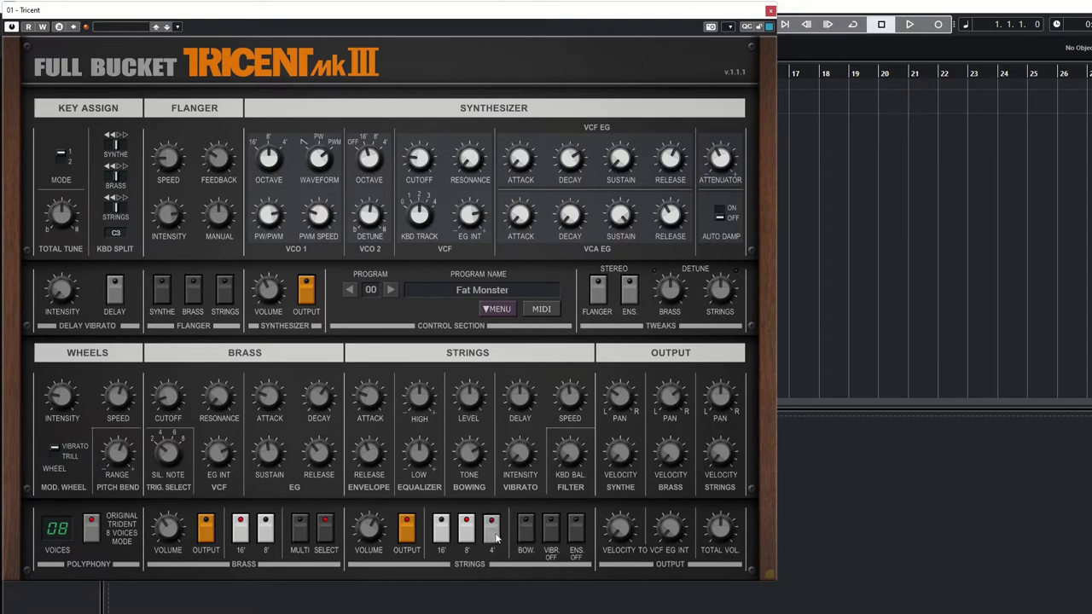
pyautogui.click(441, 531)
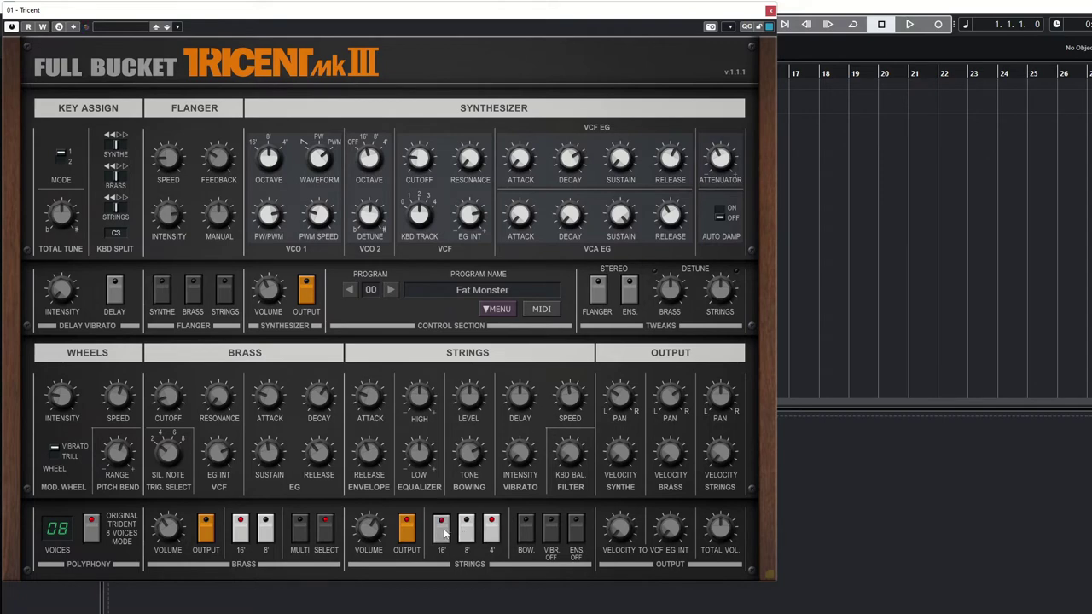
pyautogui.click(491, 532)
pyautogui.click(524, 534)
pyautogui.click(551, 530)
pyautogui.click(576, 534)
pyautogui.click(576, 535)
# Route Synthe, Brass and Strings through the flanger, then switch all three off again
pyautogui.click(162, 293)
pyautogui.click(194, 292)
pyautogui.click(223, 292)
pyautogui.click(224, 294)
pyautogui.click(193, 294)
pyautogui.click(168, 299)
# Load the Synthe + Strings preset, then the Wide Stereo Pad preset
pyautogui.click(376, 295)
pyautogui.moveTo(381, 307)
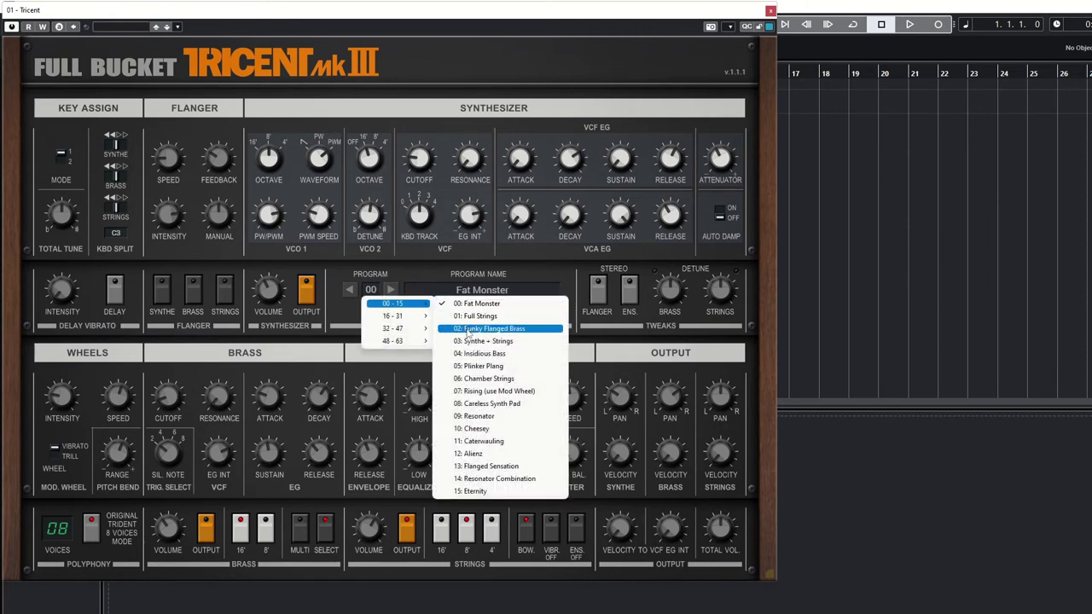
pyautogui.click(476, 341)
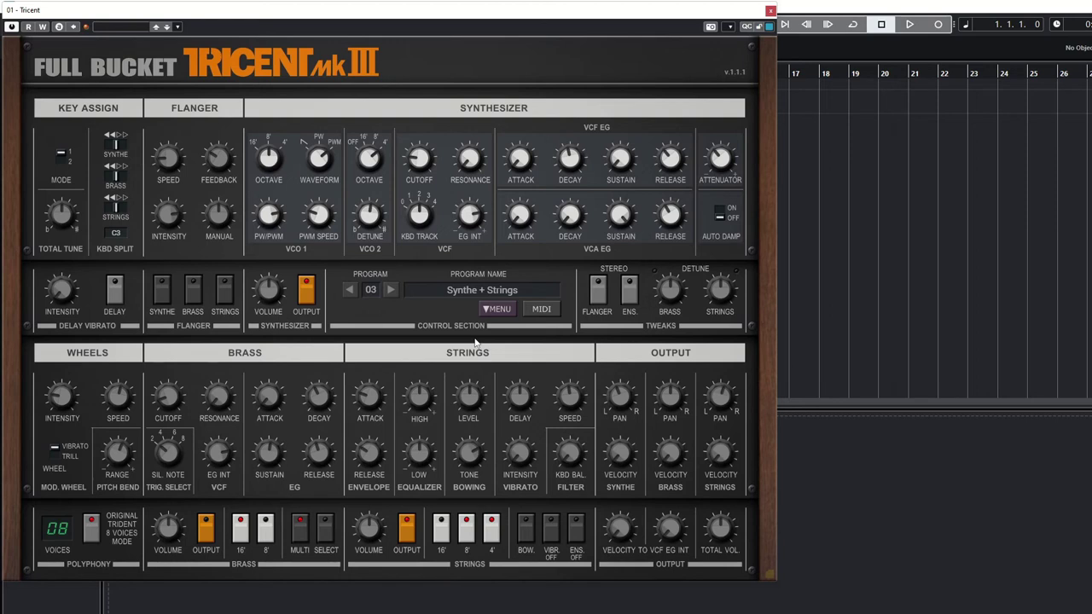
pyautogui.click(374, 295)
pyautogui.moveTo(390, 319)
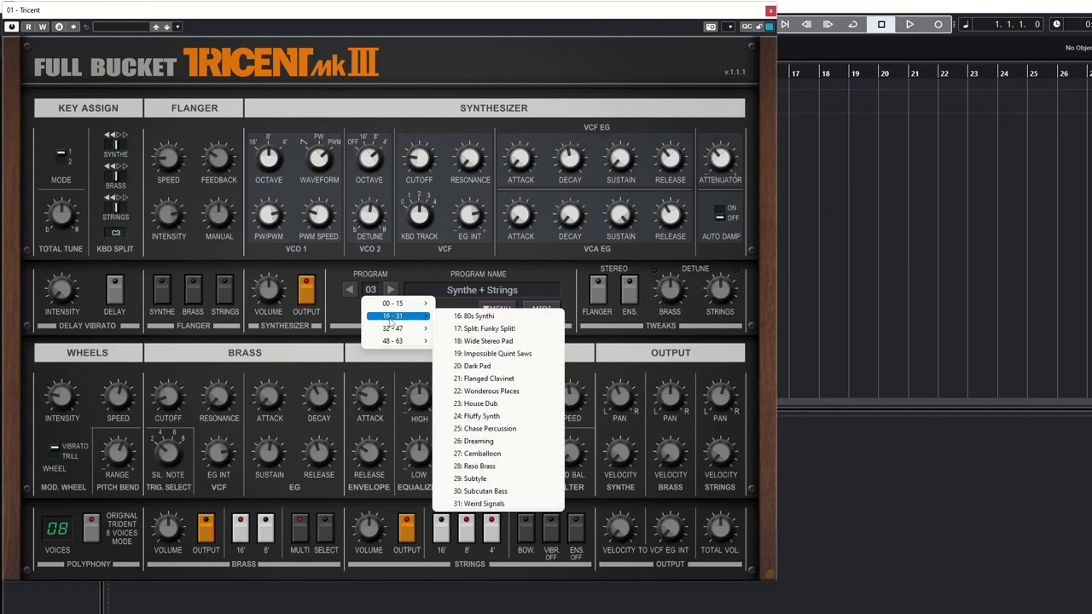
pyautogui.click(463, 341)
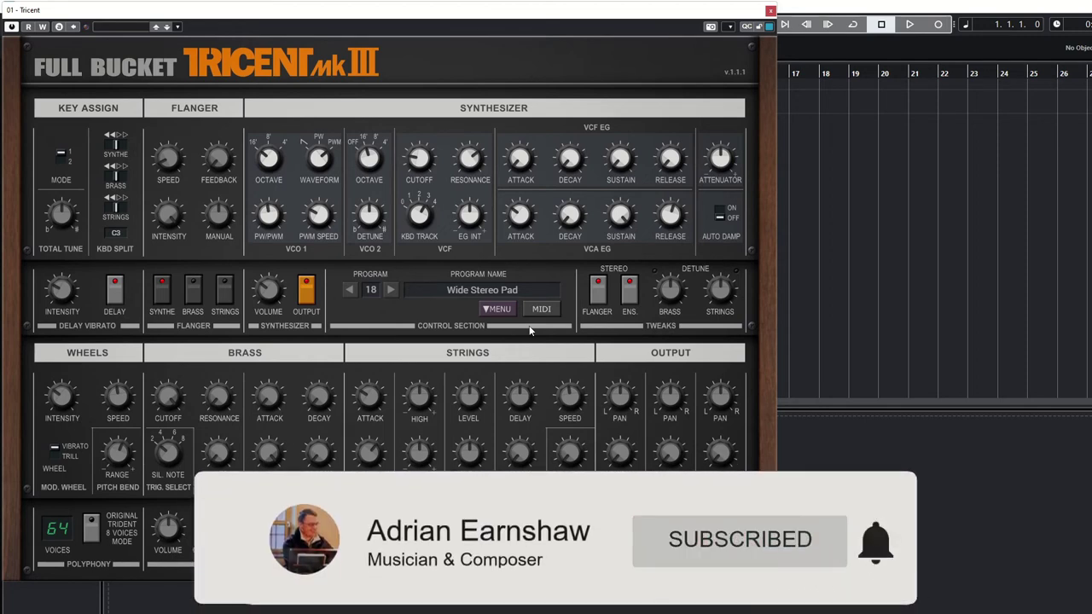
# Load factory preset 39 C-Sitarlike, then 42 The Body Pad
pyautogui.click(373, 294)
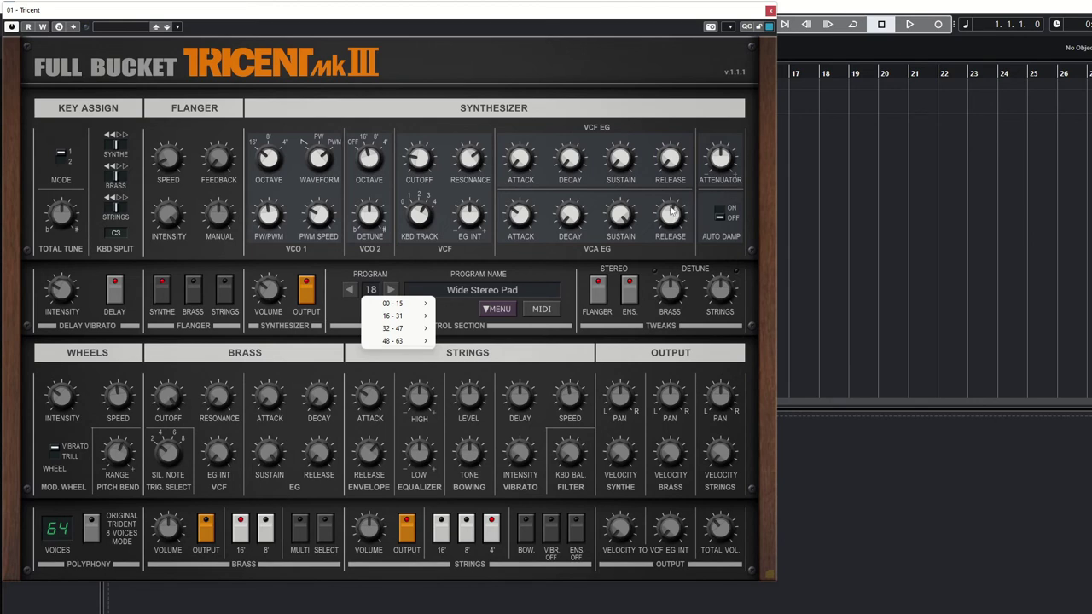
pyautogui.moveTo(429, 333)
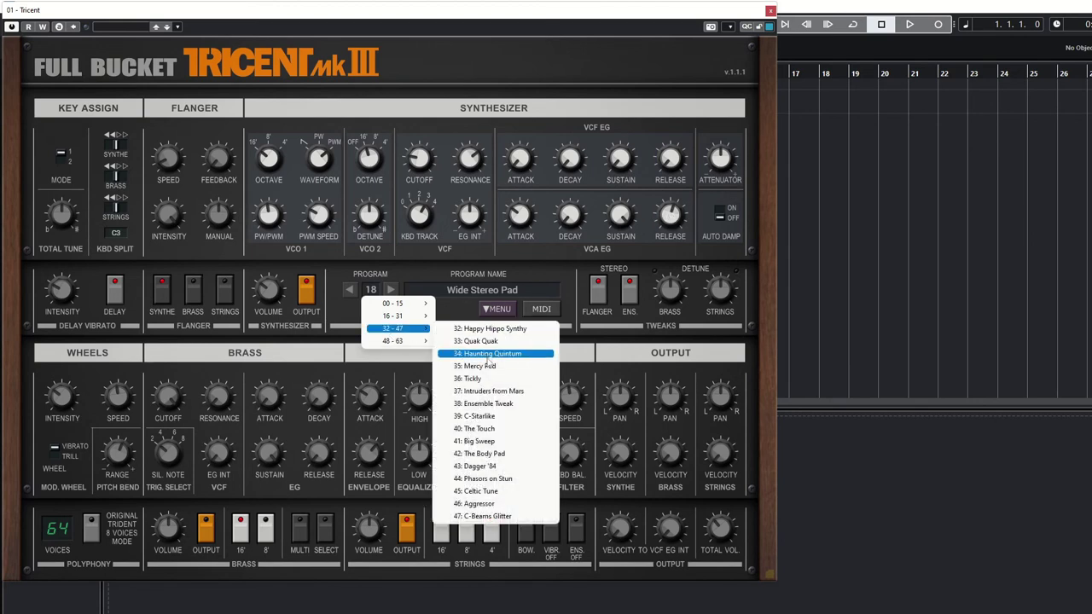
pyautogui.click(503, 416)
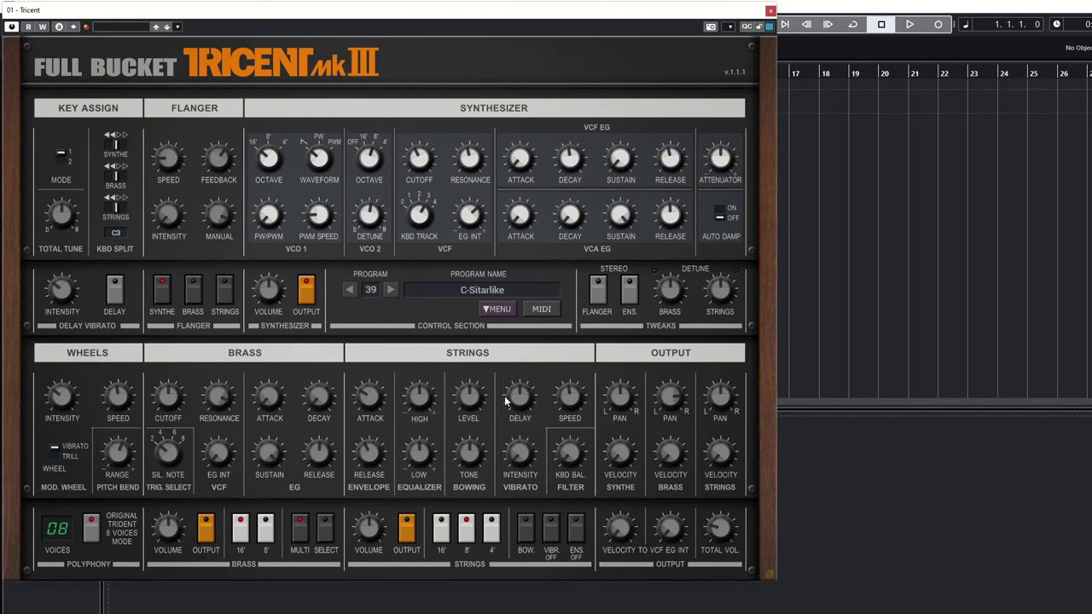
pyautogui.click(376, 293)
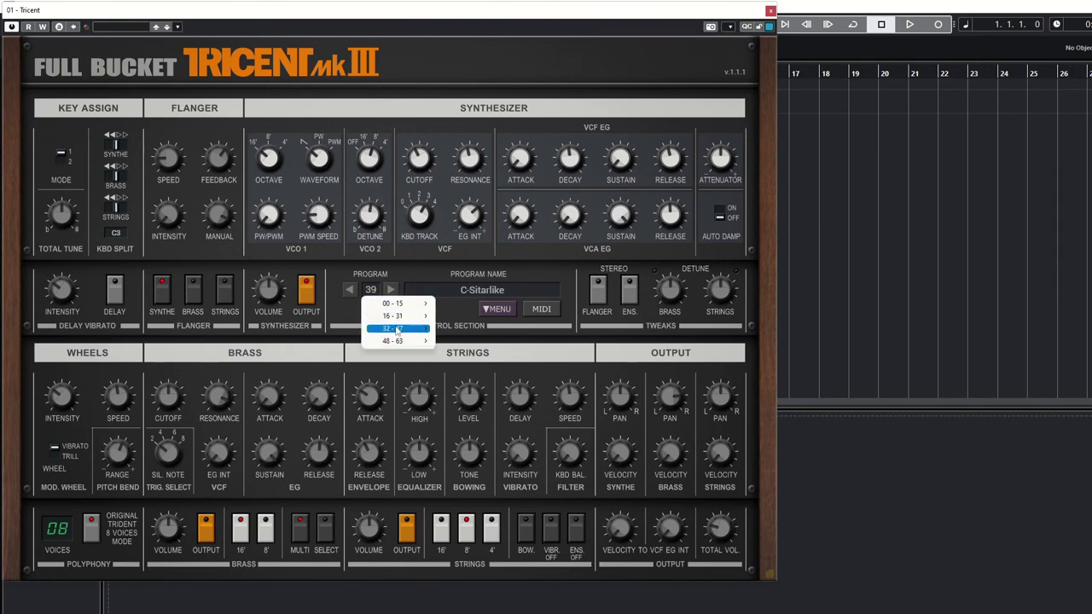
pyautogui.moveTo(397, 331)
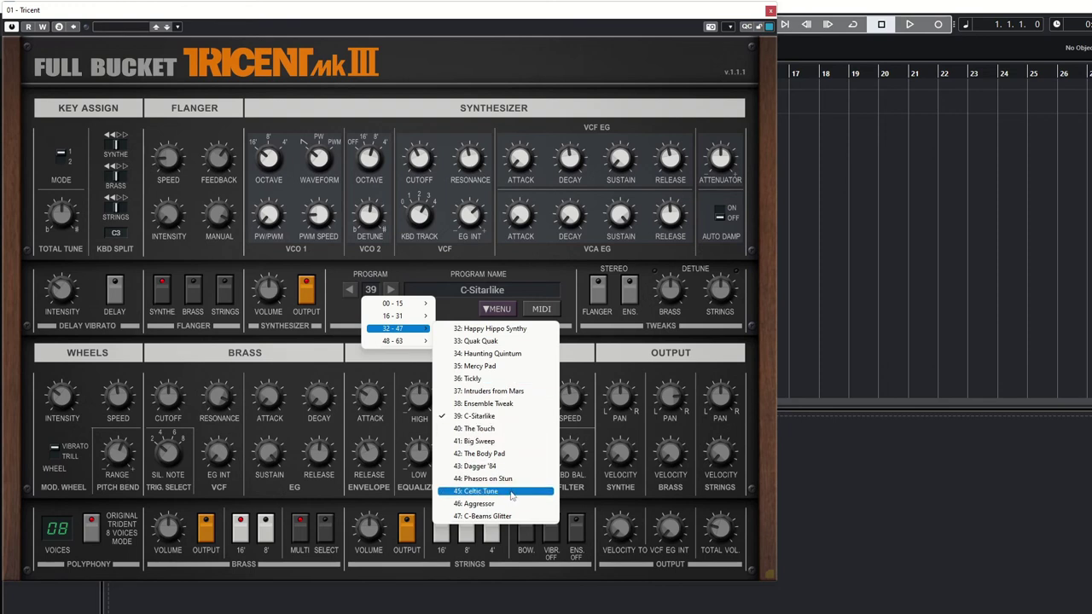
pyautogui.click(508, 457)
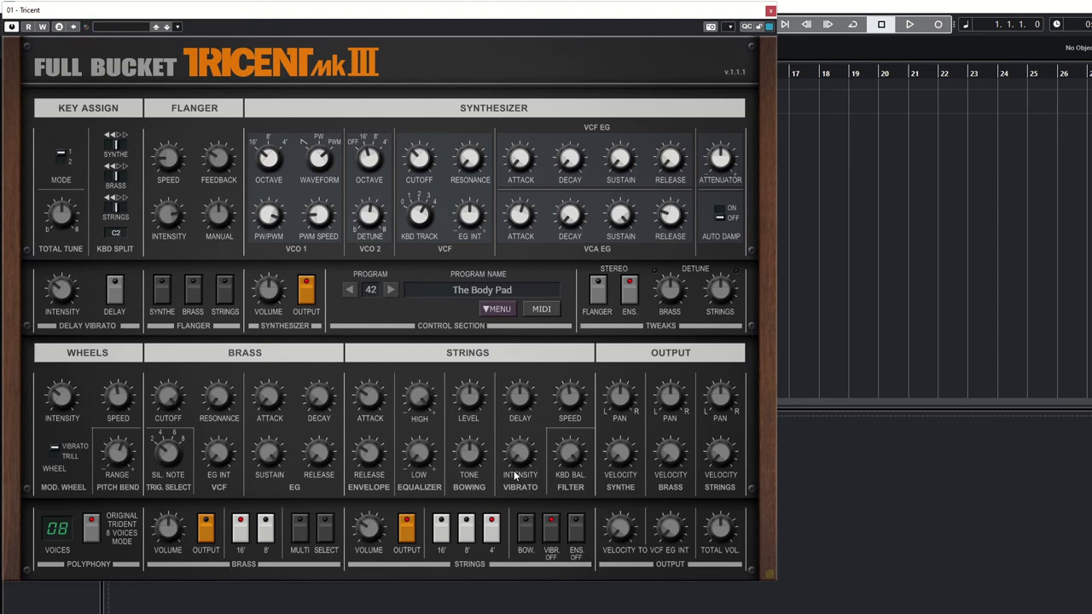
# Load preset 55 'This is not right' from the 48-63 bank
pyautogui.click(370, 295)
pyautogui.moveTo(389, 340)
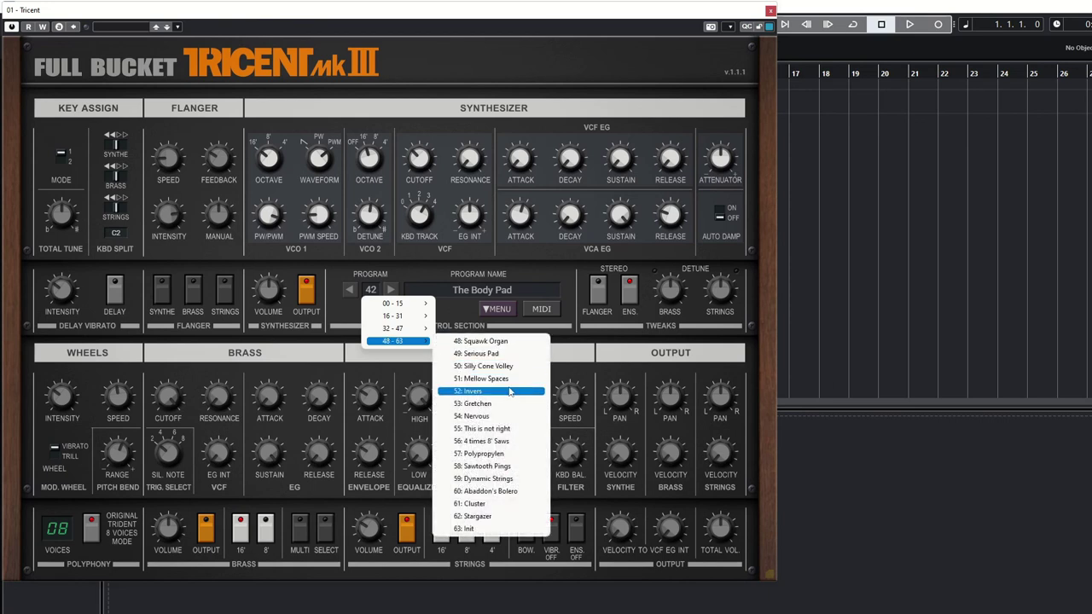
pyautogui.click(516, 431)
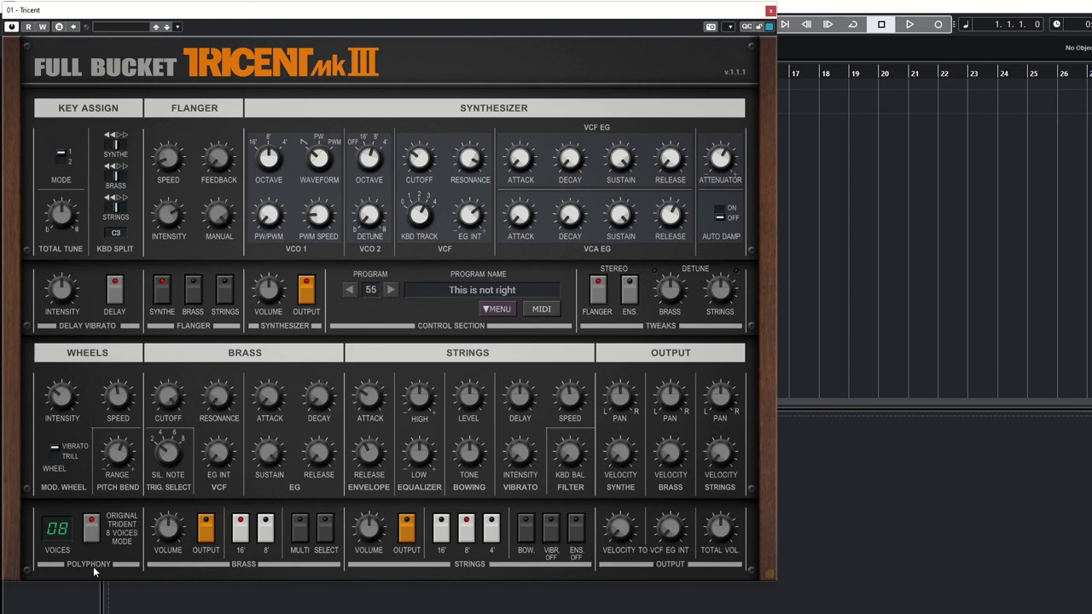
pyautogui.click(94, 533)
pyautogui.click(96, 538)
pyautogui.click(93, 534)
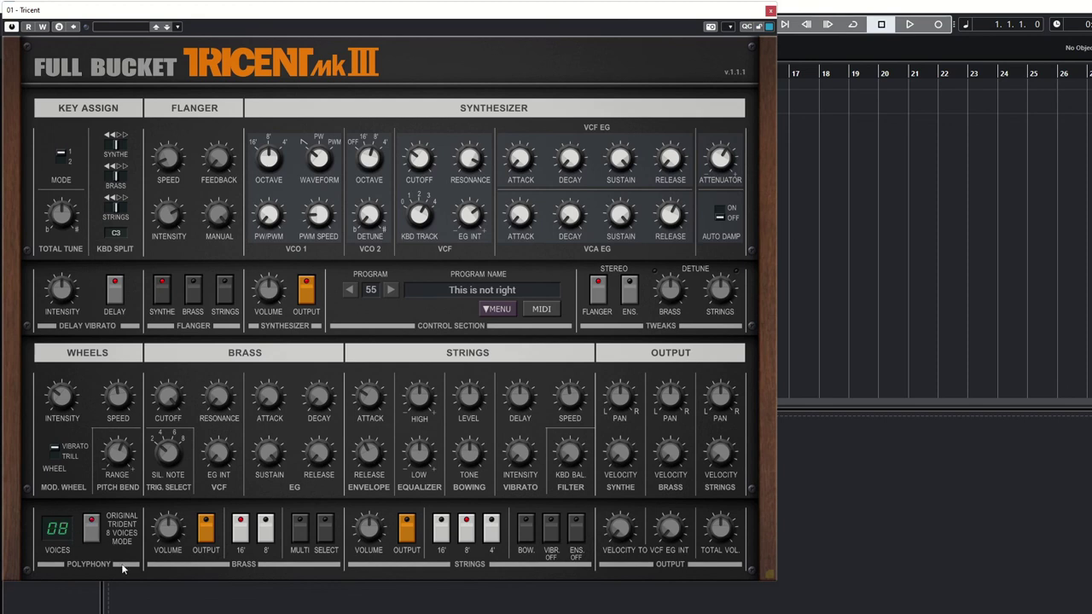